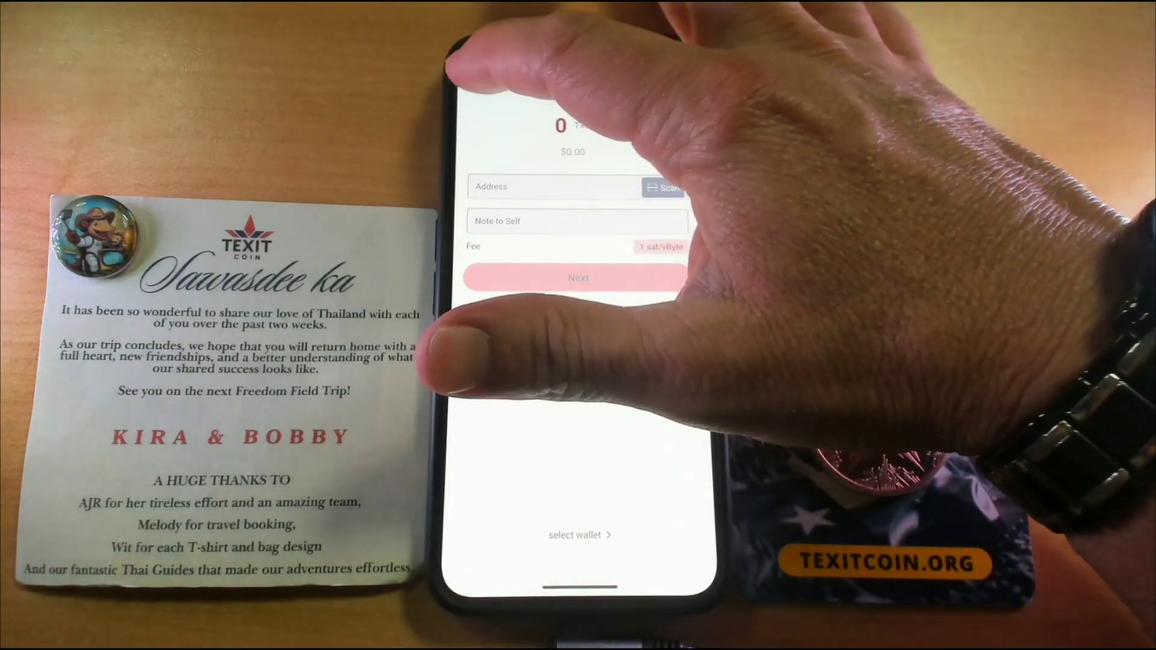
- Close the Send screen and return to Texit Wallet's wallet list
{"action": "left_click", "coordinate": [480, 80]}
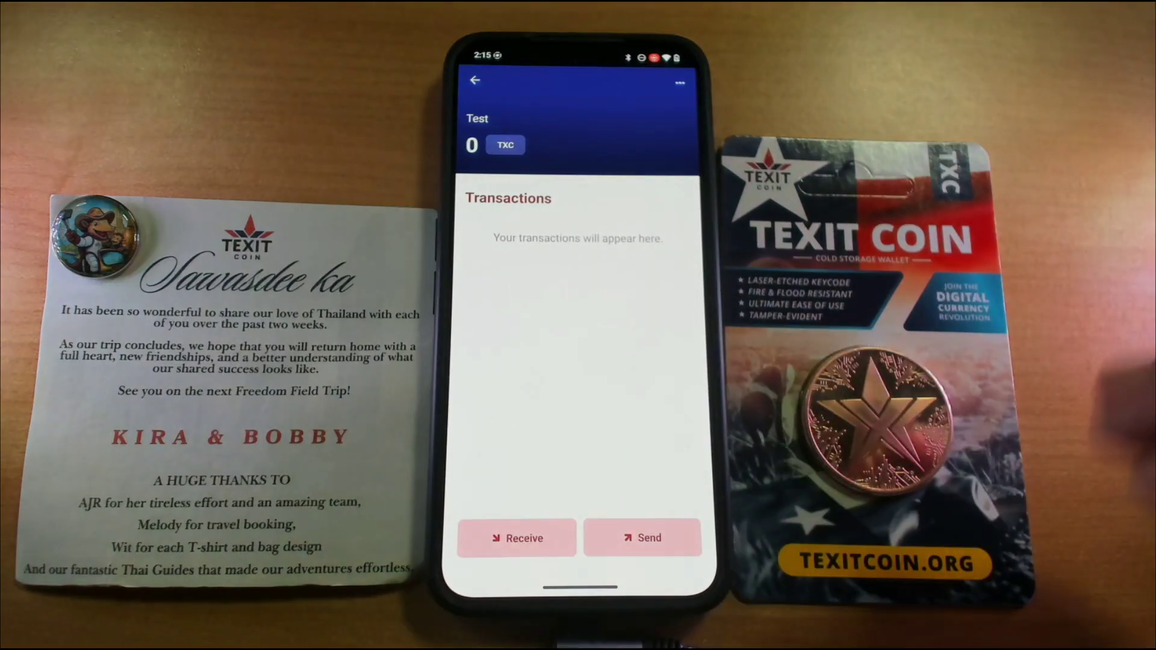
{"action": "left_click", "coordinate": [475, 81]}
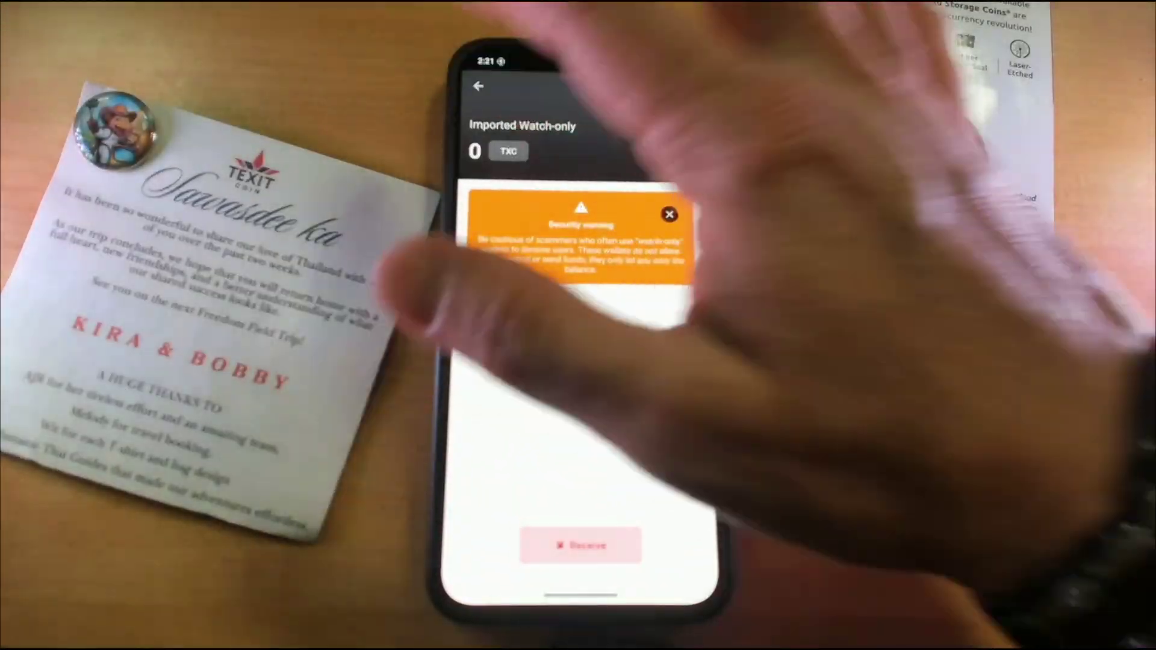
{"action": "left_click", "coordinate": [472, 85]}
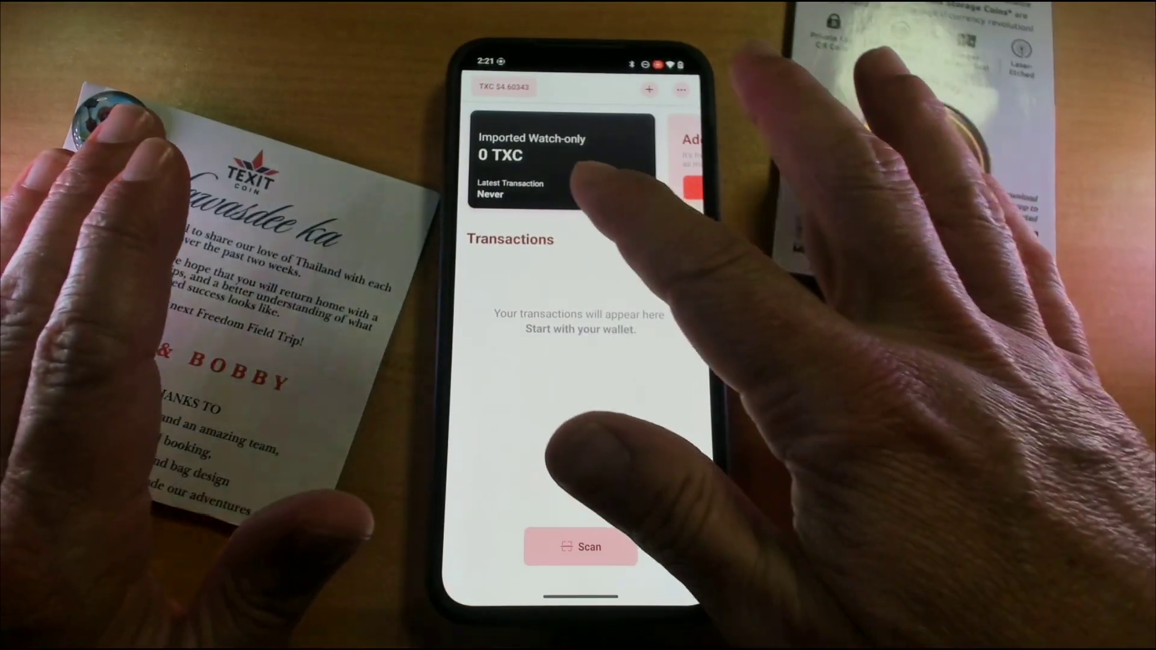
- Copy the Test wallet's receive address, then go to MineTXC's My account page
{"action": "left_click_drag", "start_coordinate": [572, 165], "coordinate": [692, 169]}
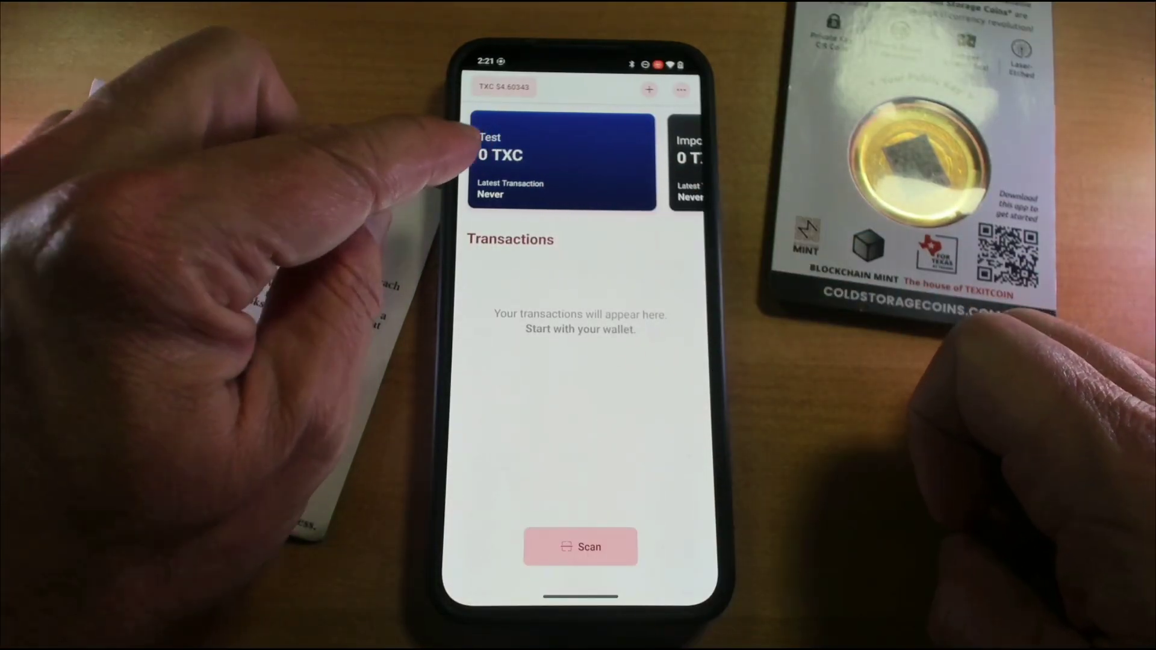
{"action": "left_click", "coordinate": [503, 145]}
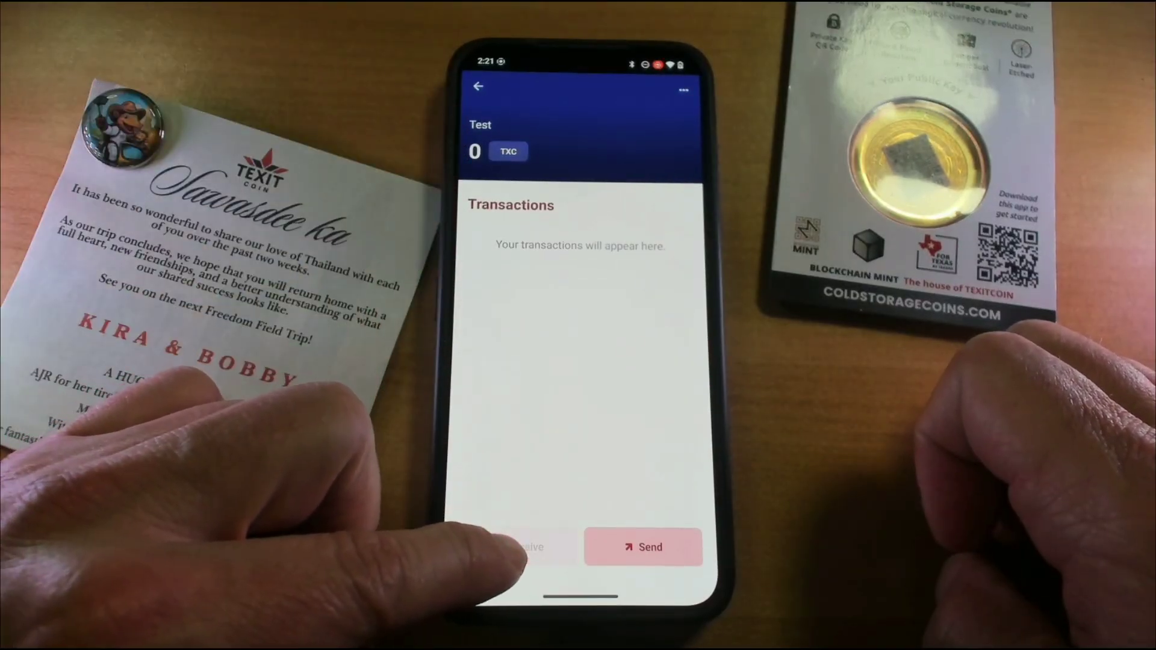
{"action": "left_click", "coordinate": [508, 547]}
{"action": "left_click", "coordinate": [502, 328]}
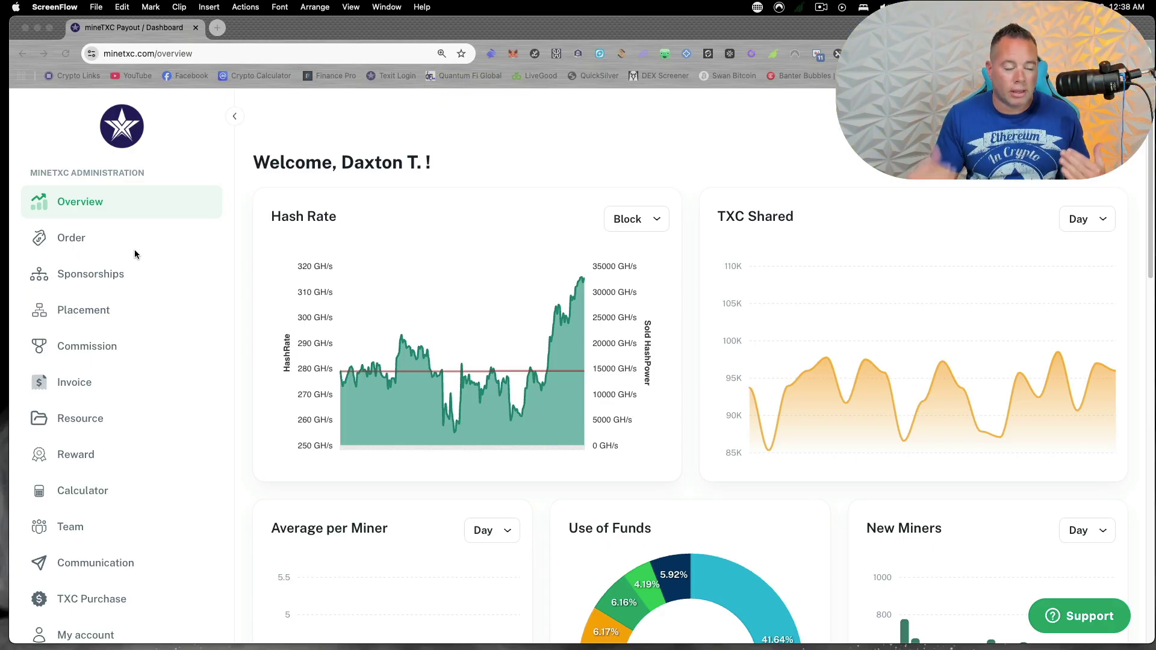
{"action": "scroll", "coordinate": [141, 419], "scroll_direction": "down", "scroll_amount": 1}
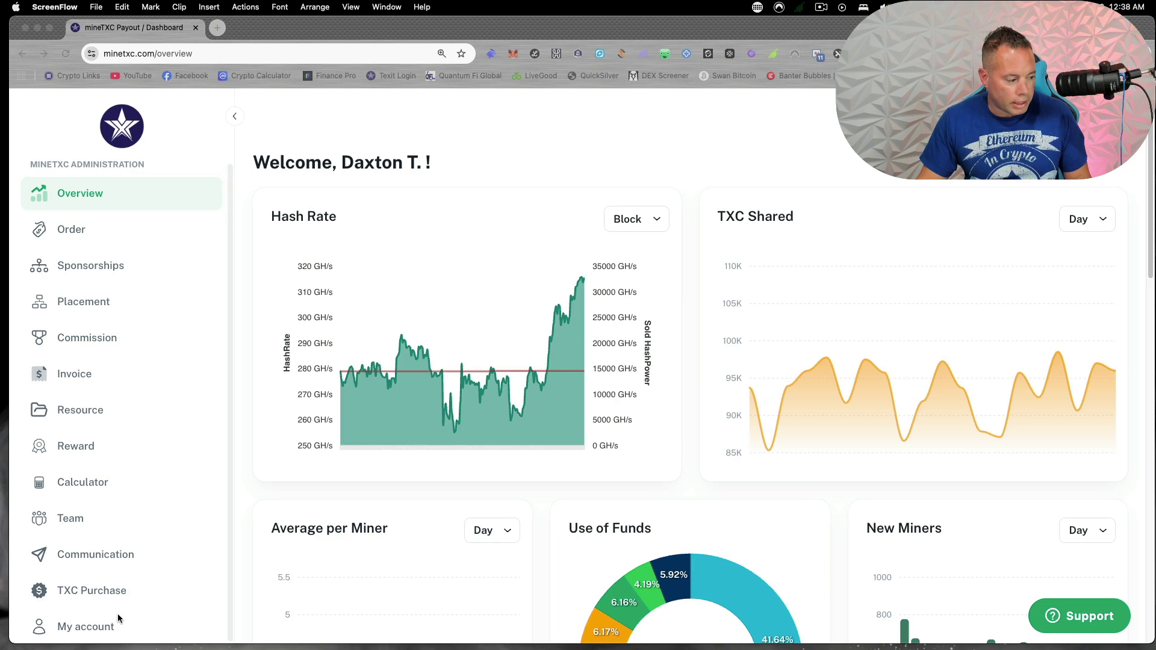
{"action": "left_click", "coordinate": [86, 625]}
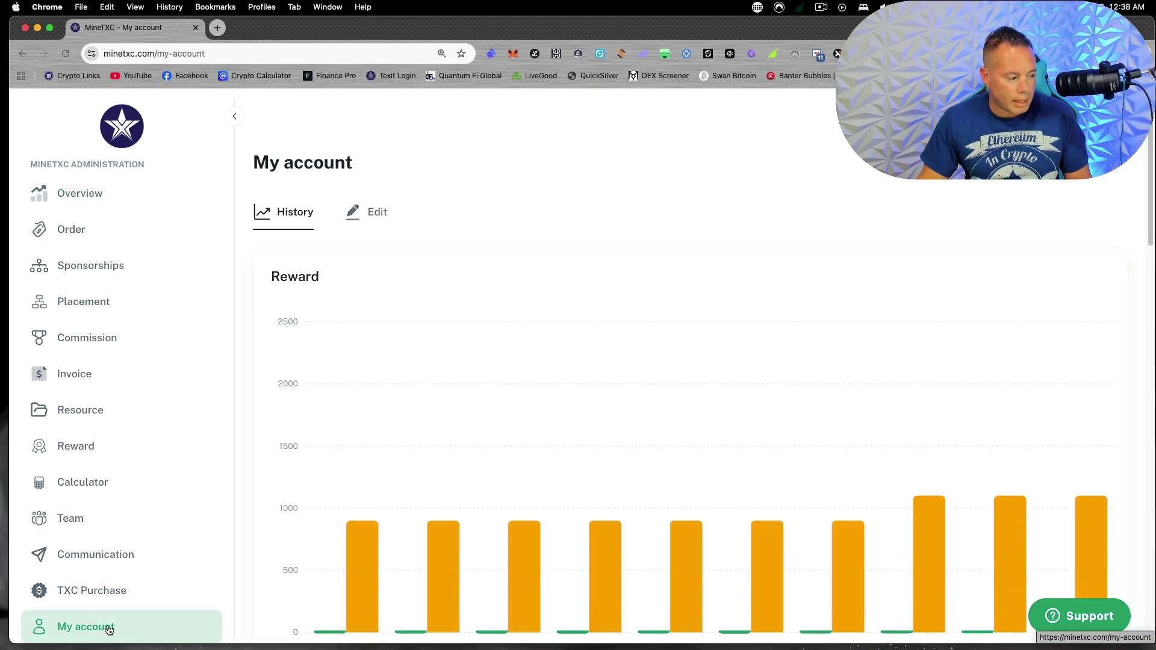
- Unlock the MineTXC account details for editing by verifying the account password
{"action": "left_click", "coordinate": [374, 218]}
{"action": "left_click", "coordinate": [689, 361]}
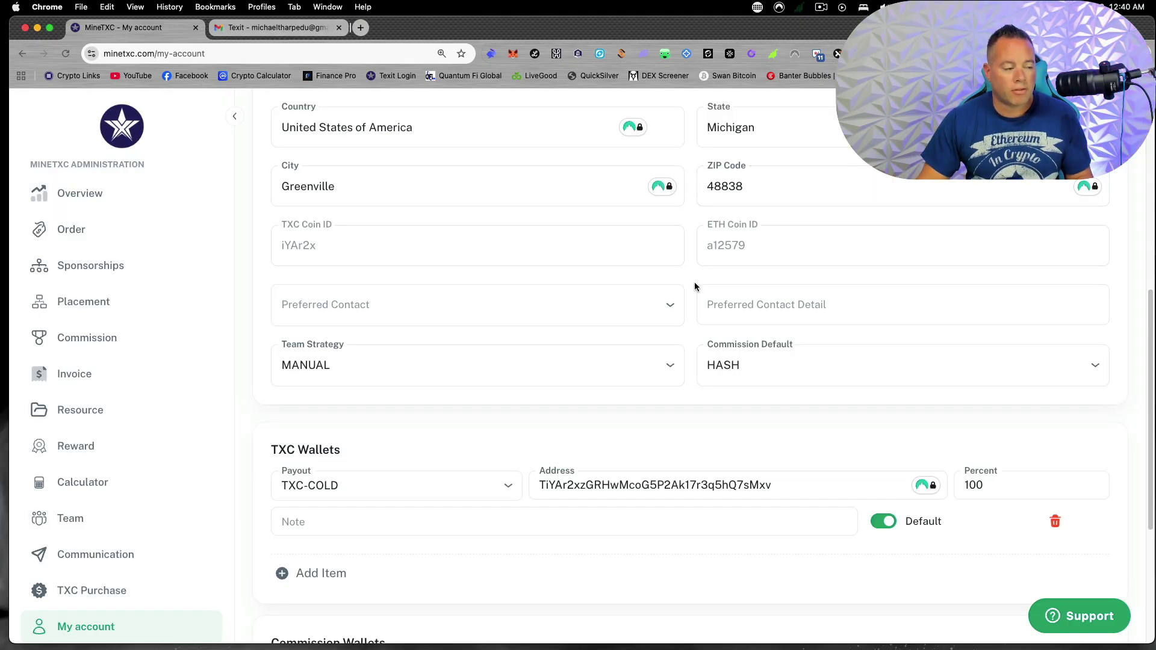
{"action": "scroll", "coordinate": [599, 257], "scroll_direction": "down", "scroll_amount": 4}
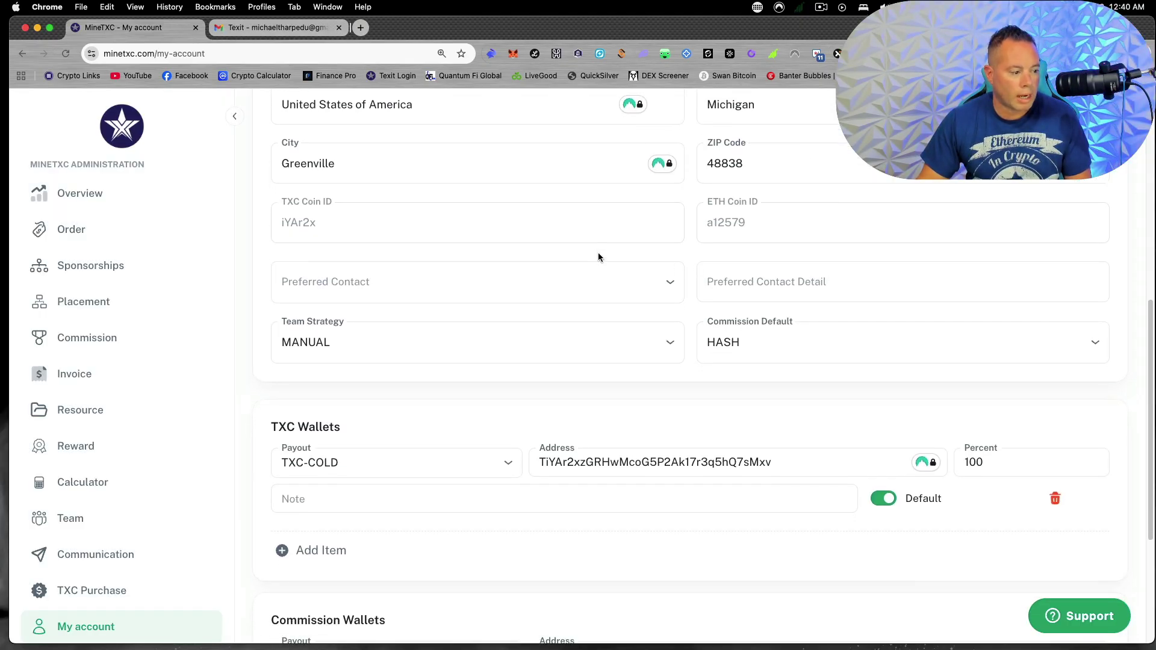
{"action": "scroll", "coordinate": [598, 254], "scroll_direction": "up", "scroll_amount": 3}
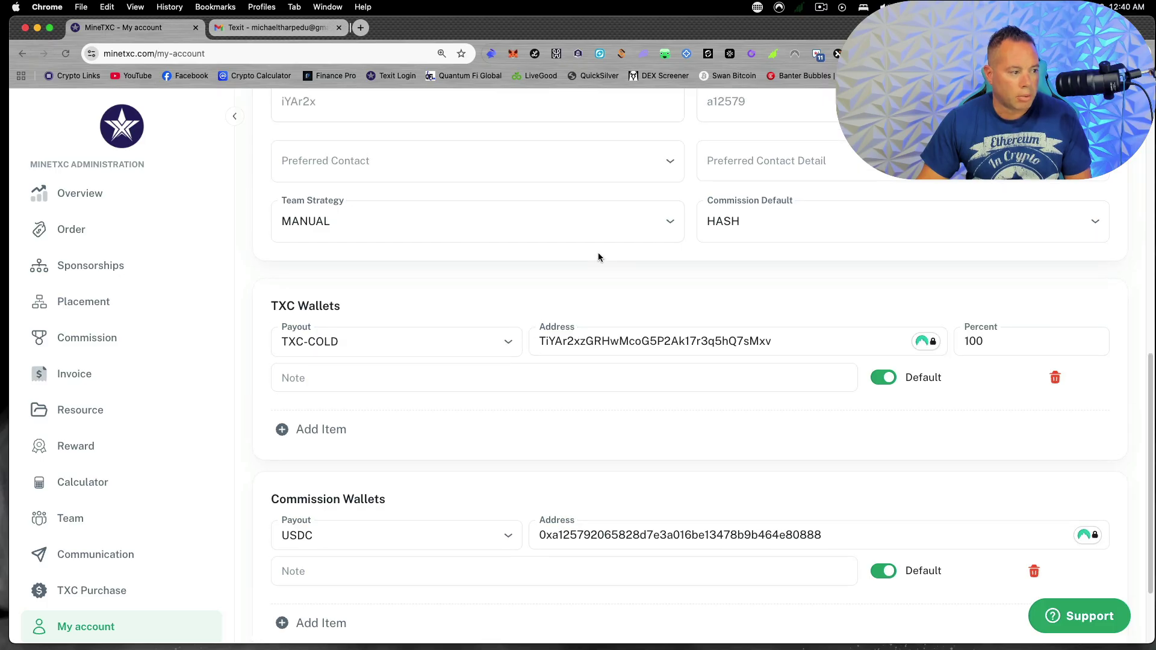
- Scroll to the TXC Wallets section and add a second, blank TXC payout wallet row
{"action": "scroll", "coordinate": [598, 257], "scroll_direction": "down", "scroll_amount": 2}
{"action": "scroll", "coordinate": [599, 257], "scroll_direction": "down", "scroll_amount": 1}
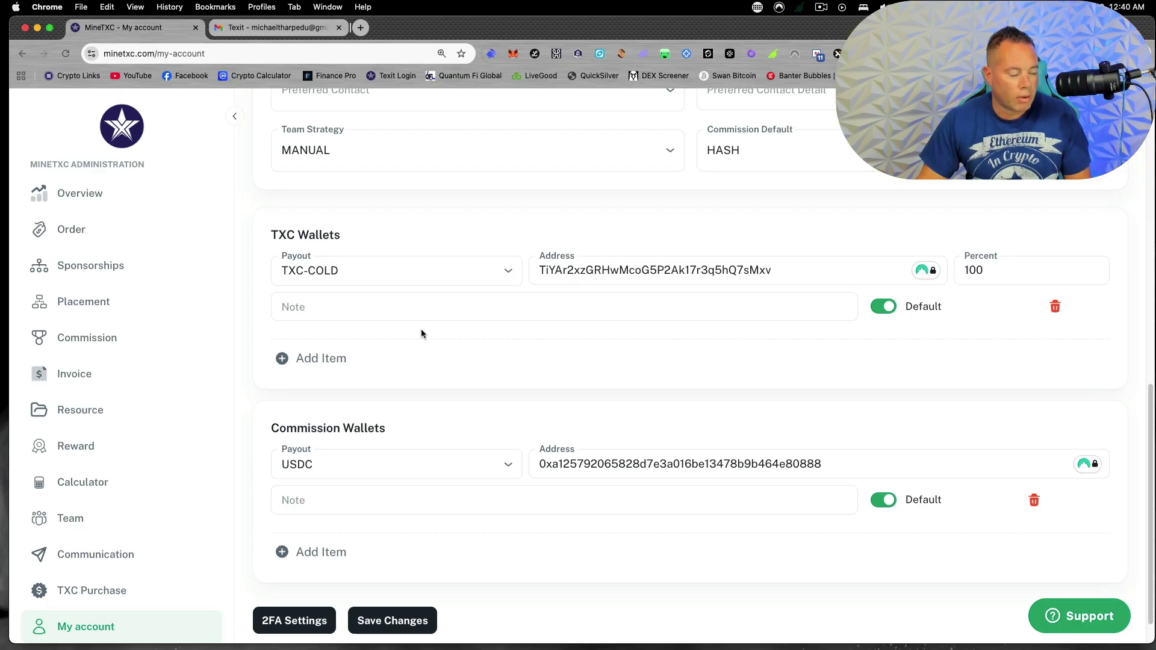
{"action": "left_click", "coordinate": [309, 360]}
- Make the new wallet row TXC-HOT and clear a wrongly pasted address
{"action": "left_click", "coordinate": [497, 356]}
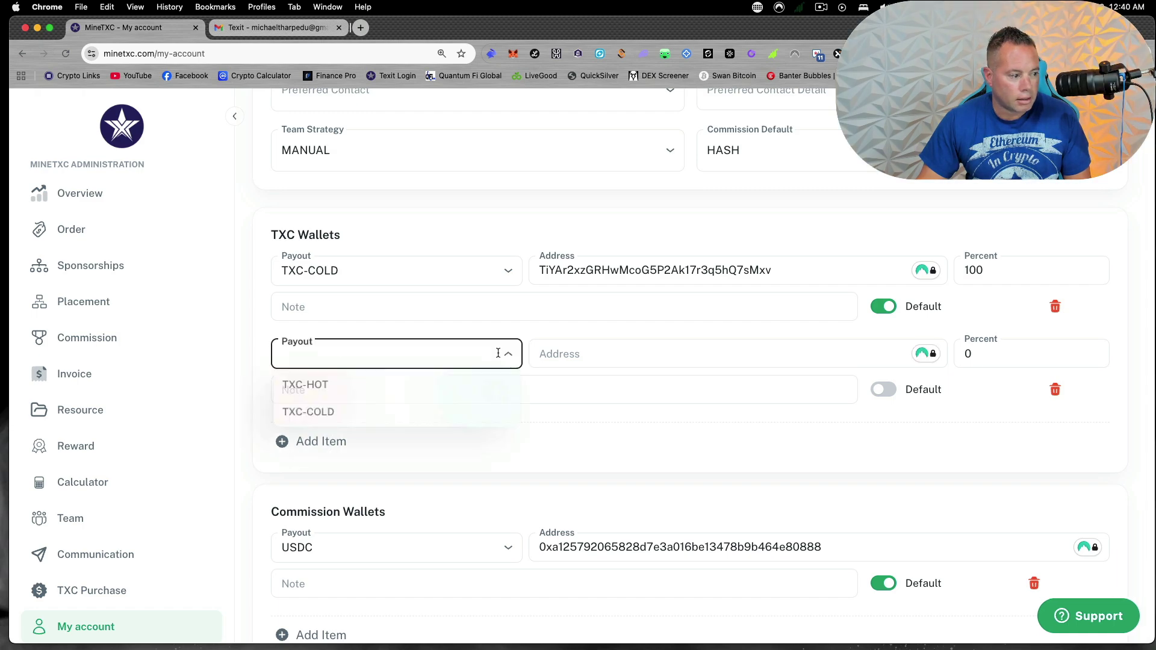
{"action": "left_click", "coordinate": [319, 386]}
{"action": "left_click", "coordinate": [562, 350]}
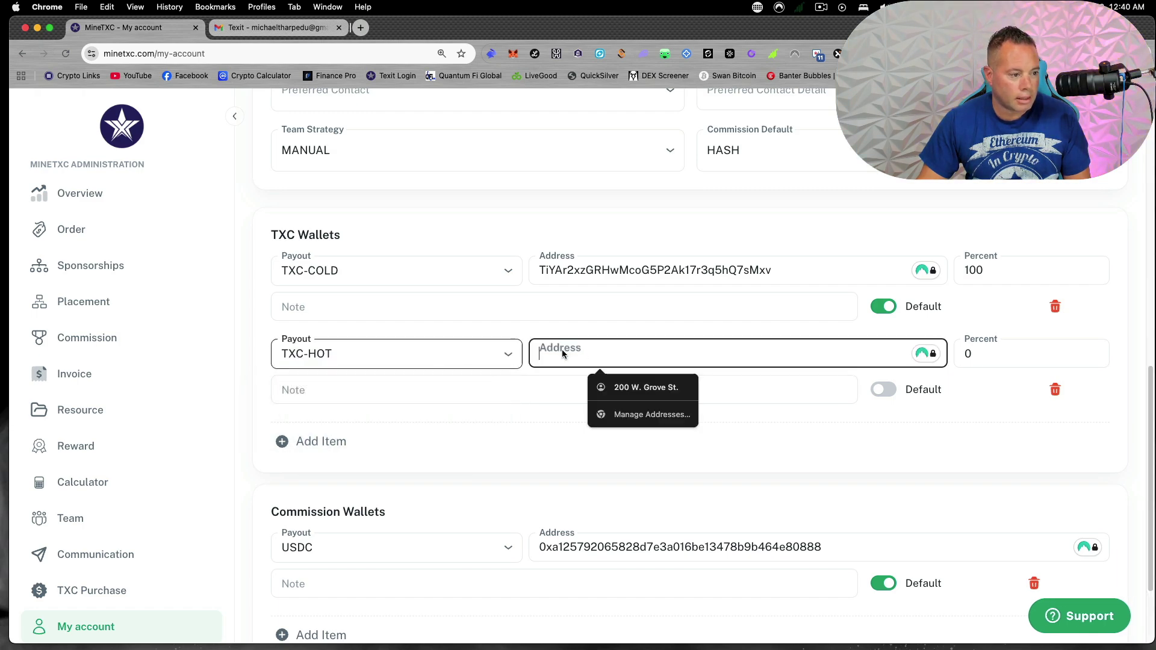
{"action": "left_click", "coordinate": [277, 28]}
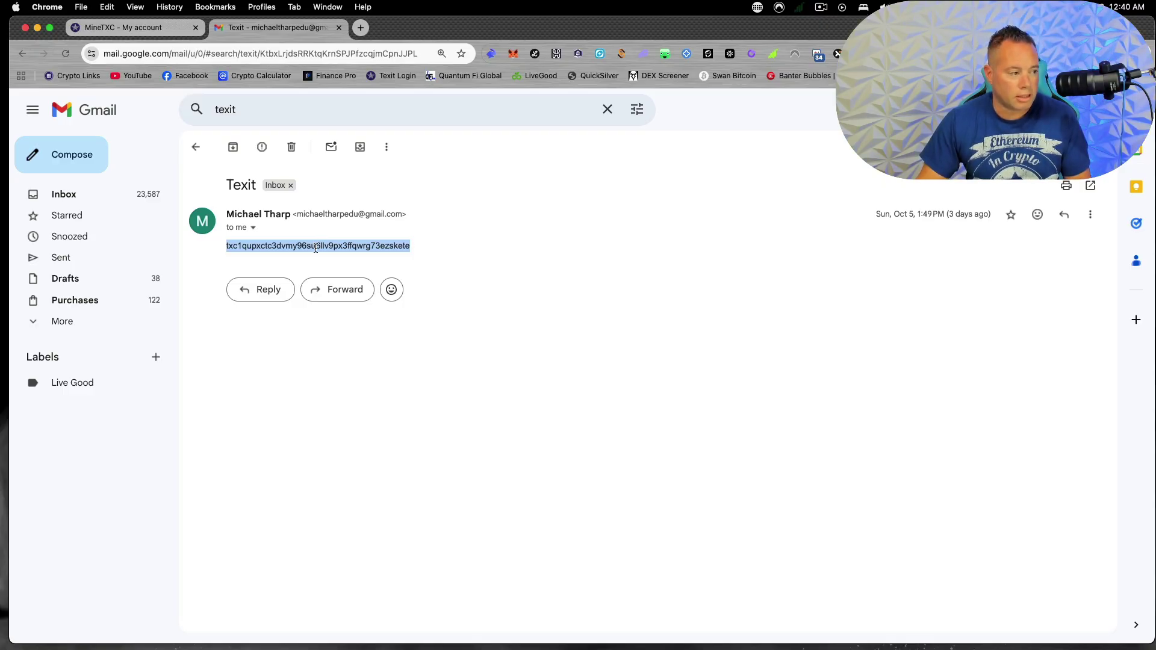
{"action": "left_click", "coordinate": [145, 31]}
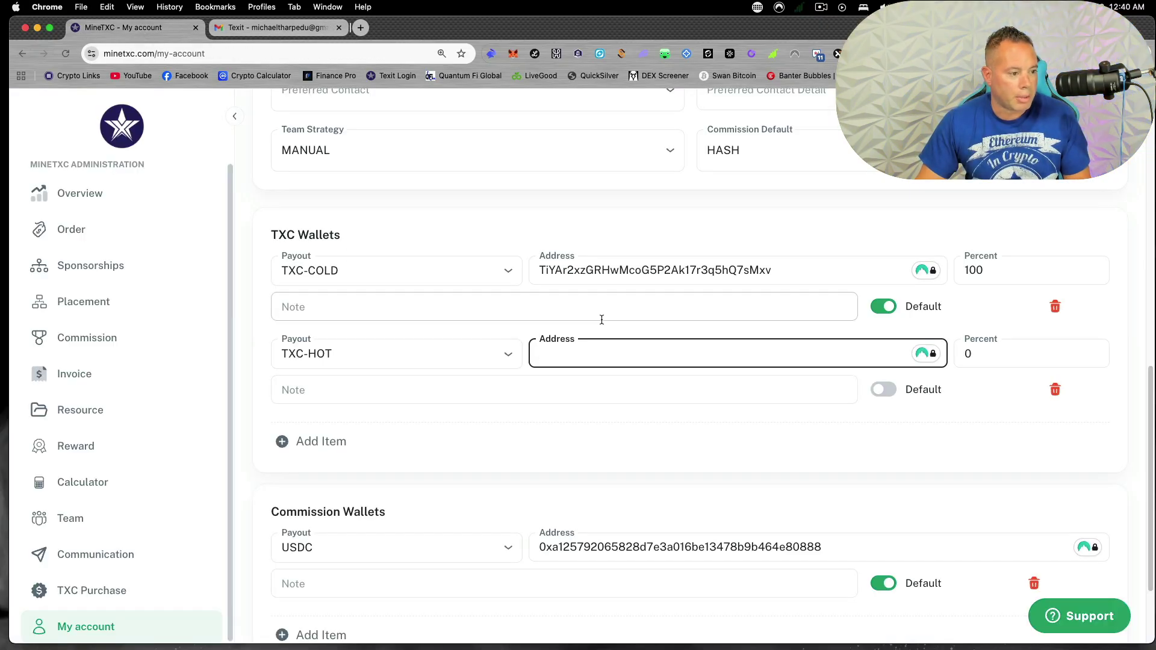
{"action": "left_click", "coordinate": [596, 353]}
{"action": "type", "text": "E0TVzD28"}
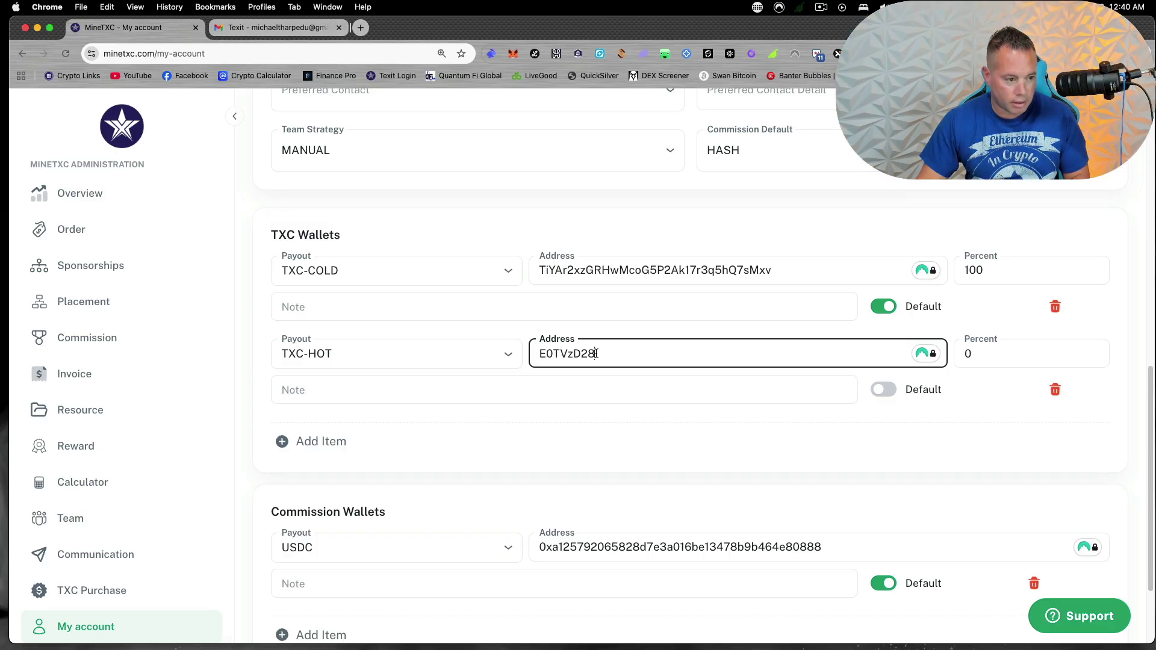
{"action": "double_click", "coordinate": [603, 355]}
{"action": "key", "text": "BackSpace"}
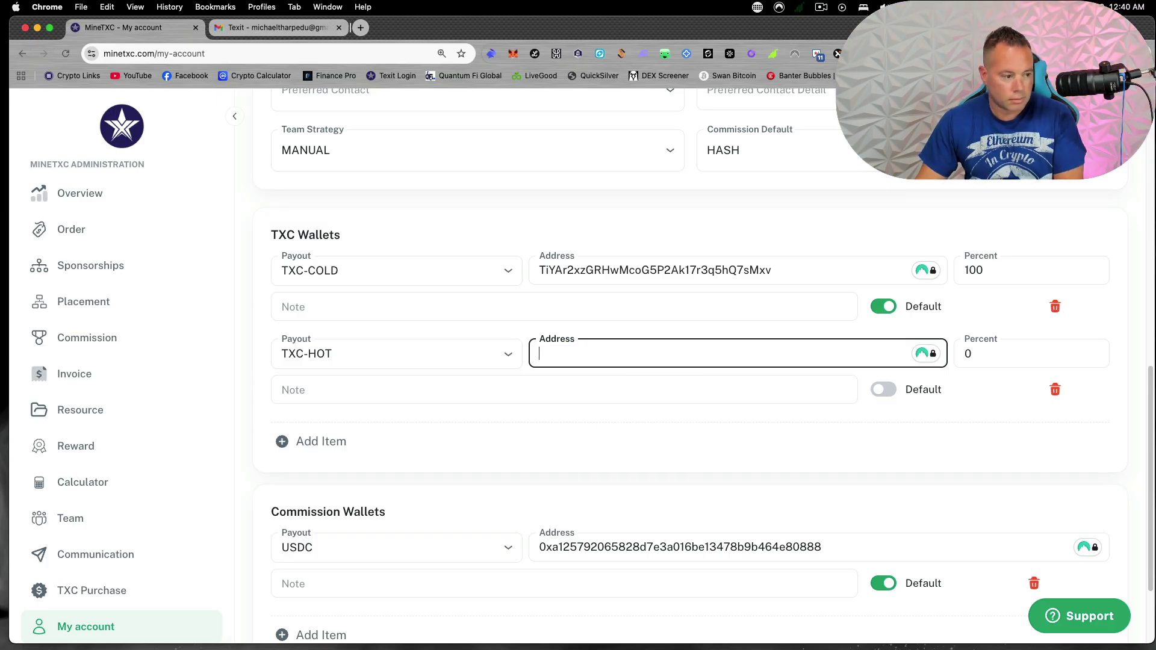
- Copy the wallet address from the email and paste it into TXC-HOT's Address field
{"action": "left_click", "coordinate": [259, 30]}
{"action": "double_click", "coordinate": [321, 246]}
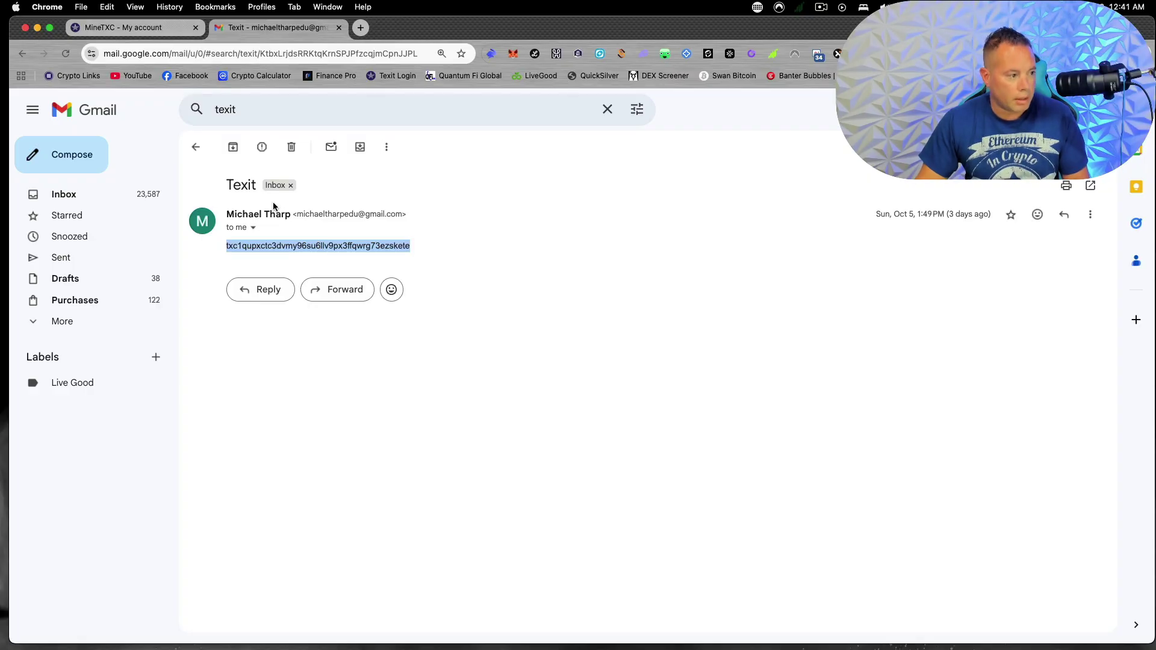
{"action": "right_click", "coordinate": [287, 243]}
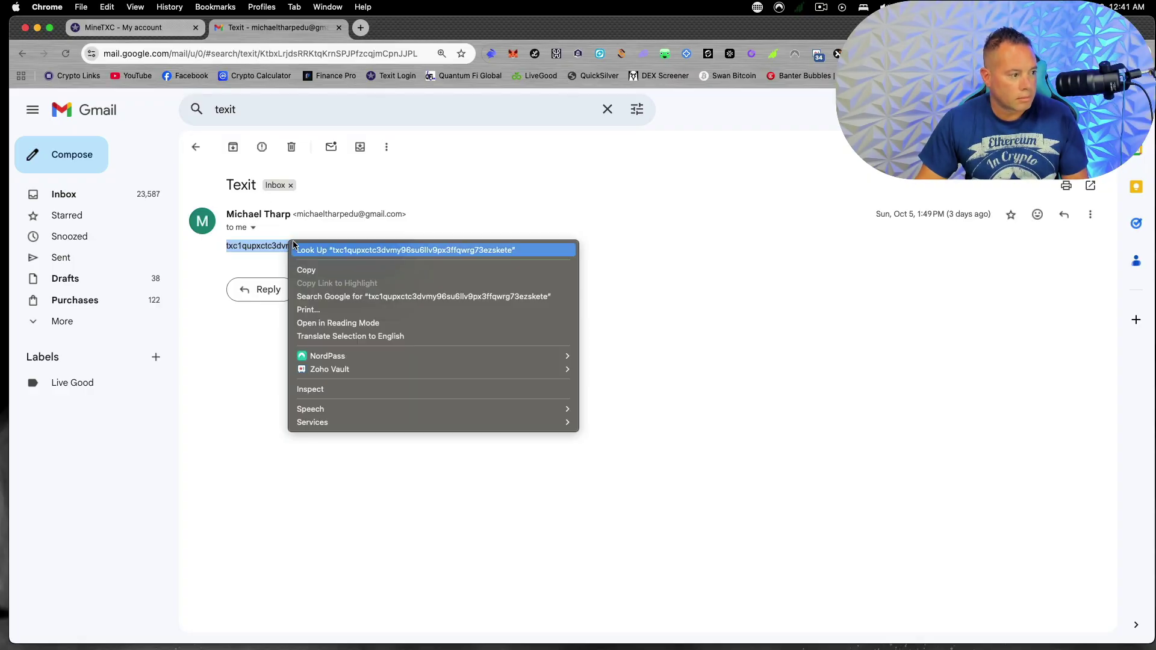
{"action": "left_click", "coordinate": [310, 267]}
{"action": "left_click", "coordinate": [144, 28]}
{"action": "left_click", "coordinate": [572, 348]}
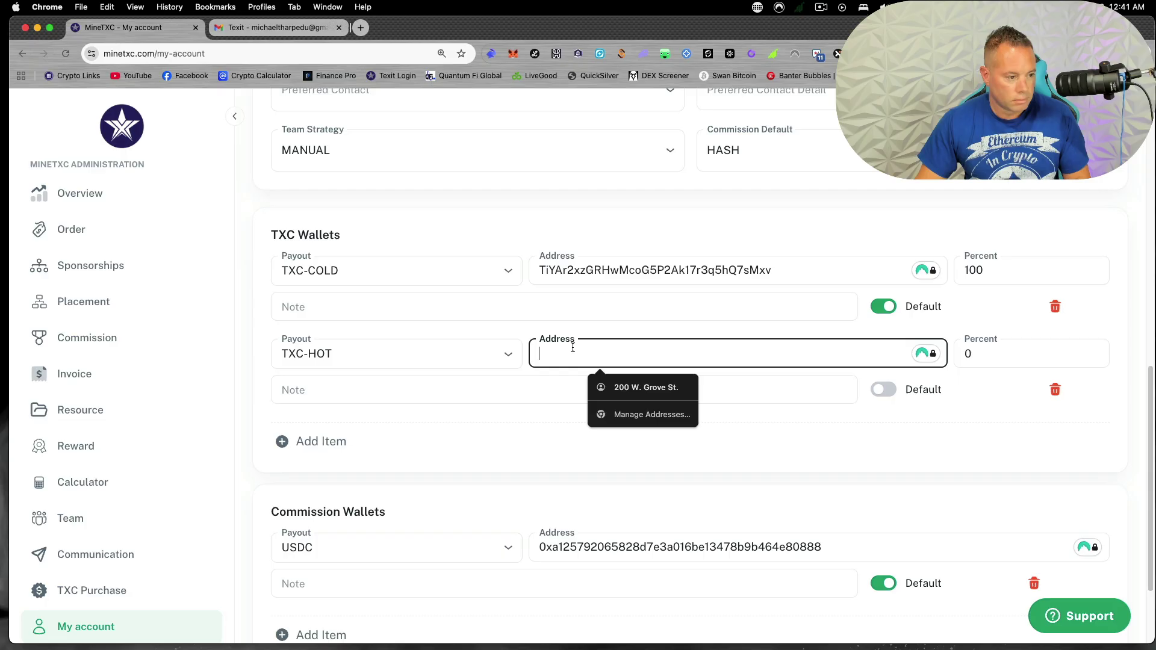
{"action": "key", "text": "super+v"}
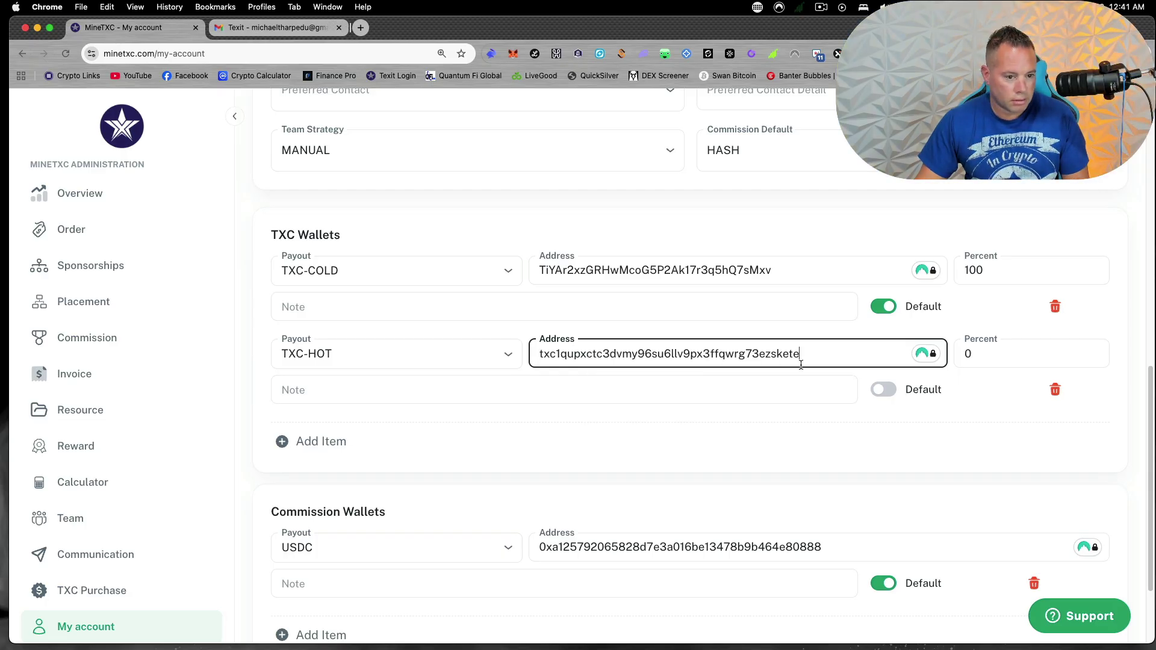
{"action": "left_click", "coordinate": [993, 358]}
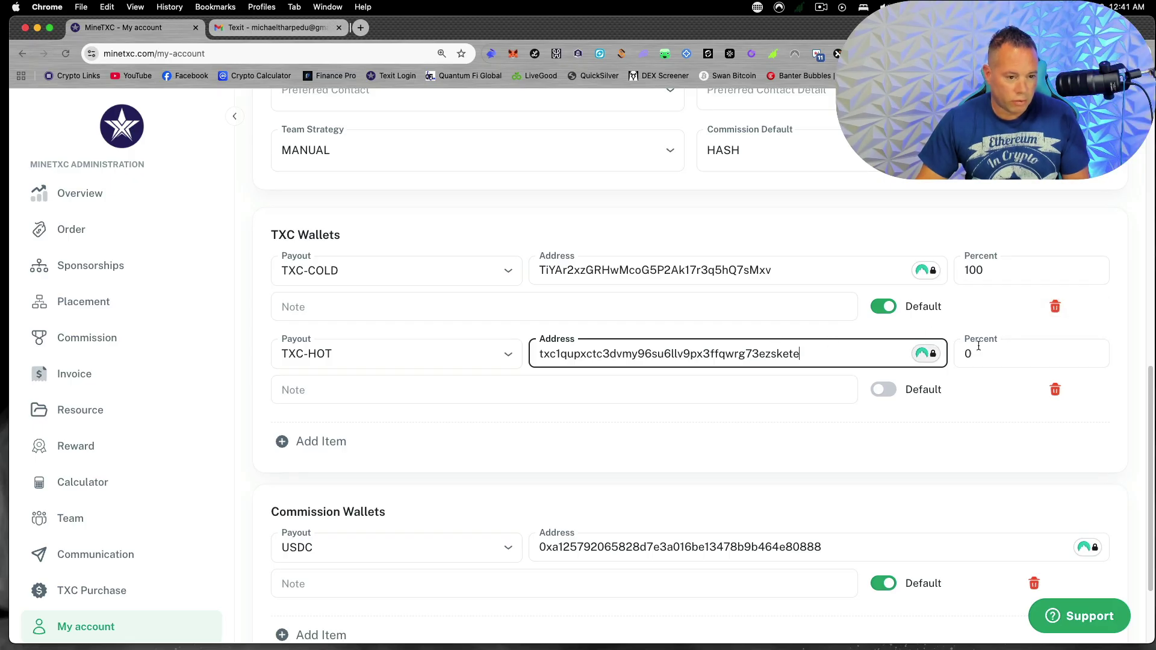
- Set TXC-HOT to 50 percent and change TXC-COLD from 100 to 50 percent
{"action": "left_click", "coordinate": [1002, 355]}
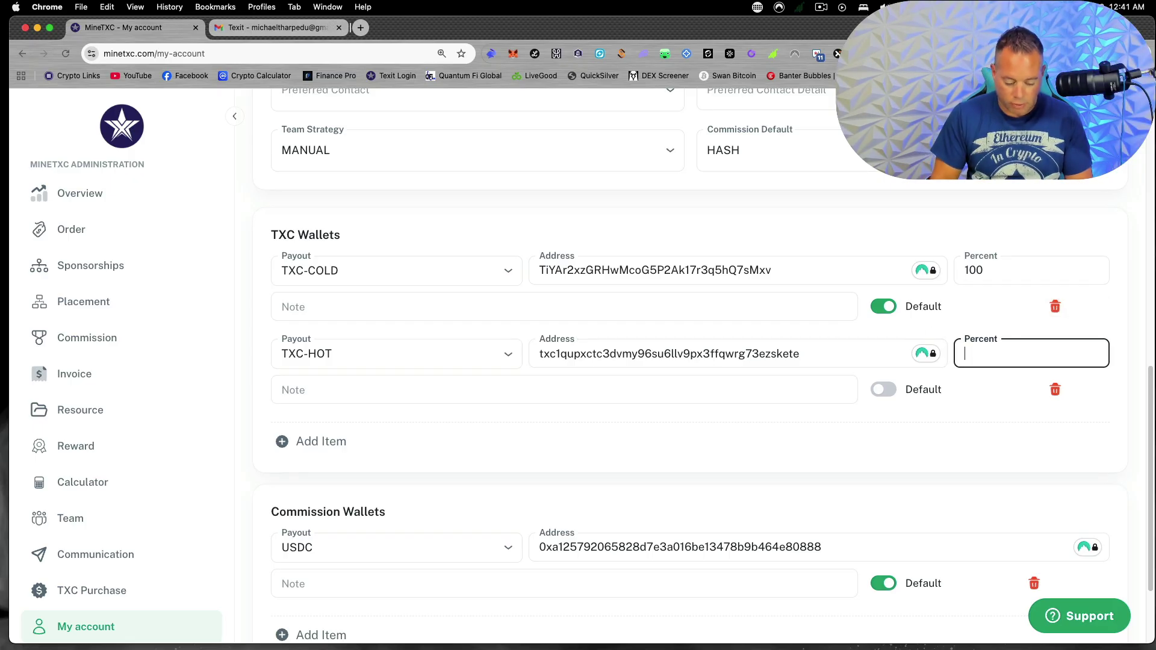
{"action": "type", "text": "50"}
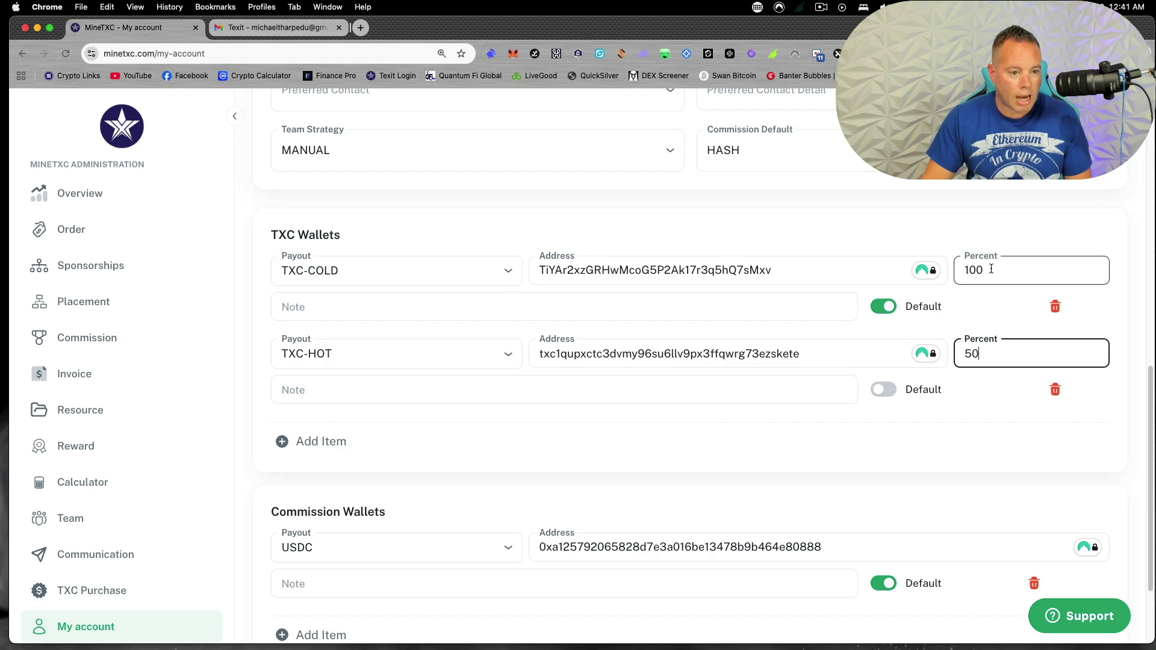
{"action": "left_click", "coordinate": [987, 270]}
{"action": "double_click", "coordinate": [991, 268]}
{"action": "type", "text": "50"}
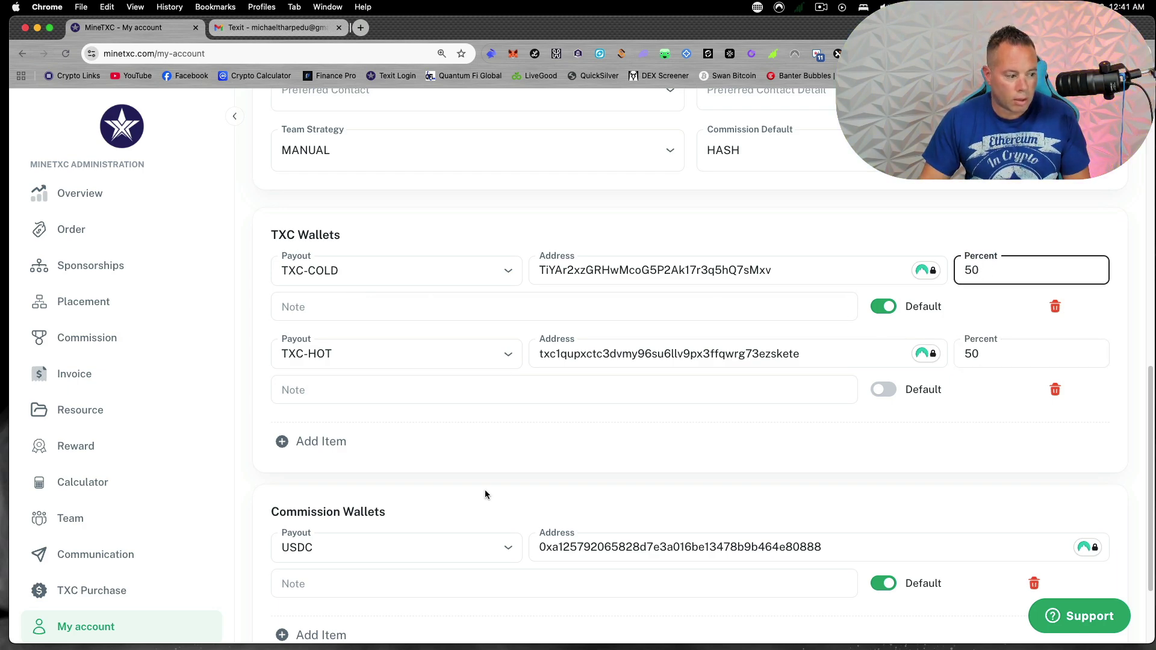
- Delete the TXC-HOT wallet row, leaving only TXC-COLD at 50 percent
{"action": "scroll", "coordinate": [485, 493], "scroll_direction": "down", "scroll_amount": 2}
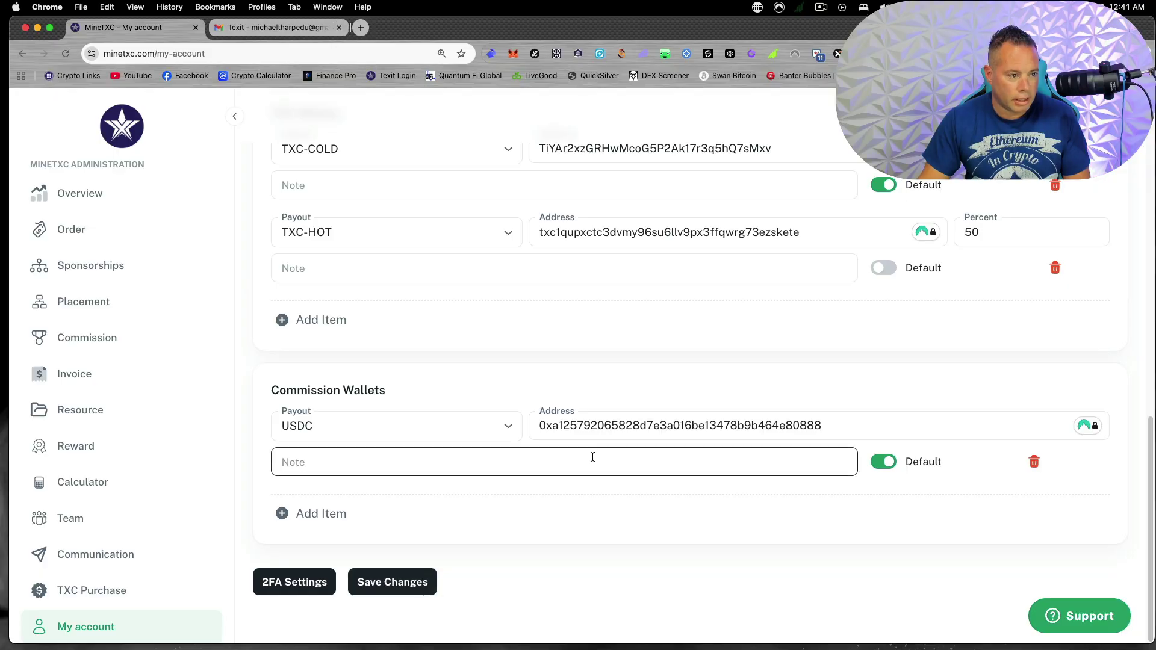
{"action": "scroll", "coordinate": [591, 457], "scroll_direction": "up", "scroll_amount": 2}
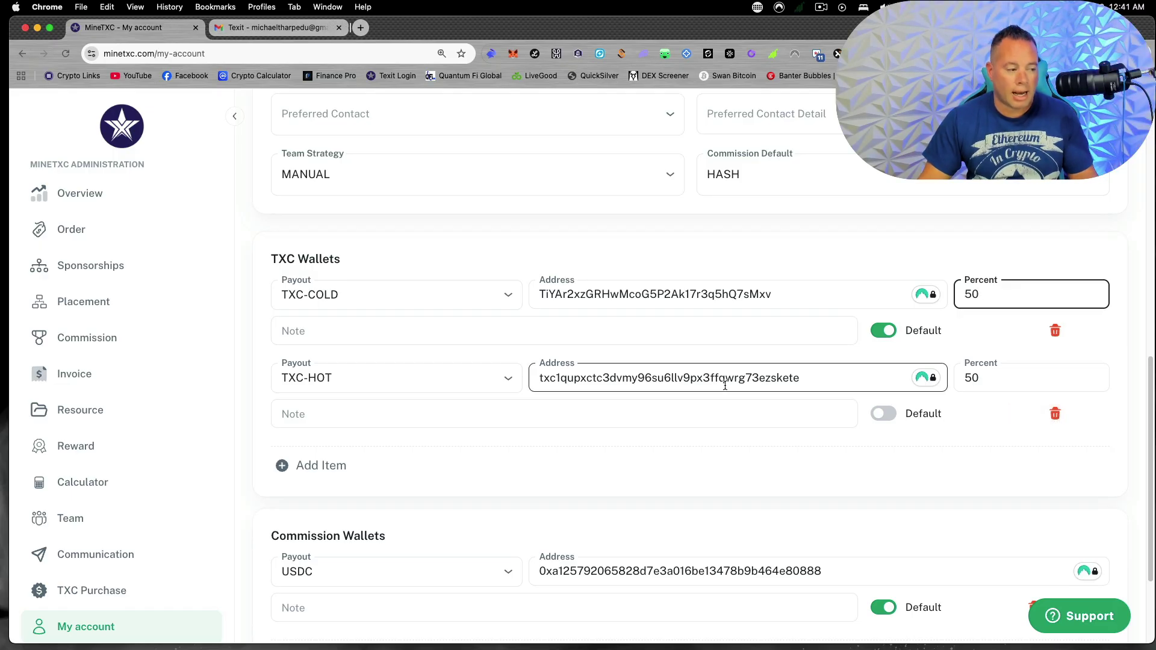
{"action": "left_click", "coordinate": [1054, 414]}
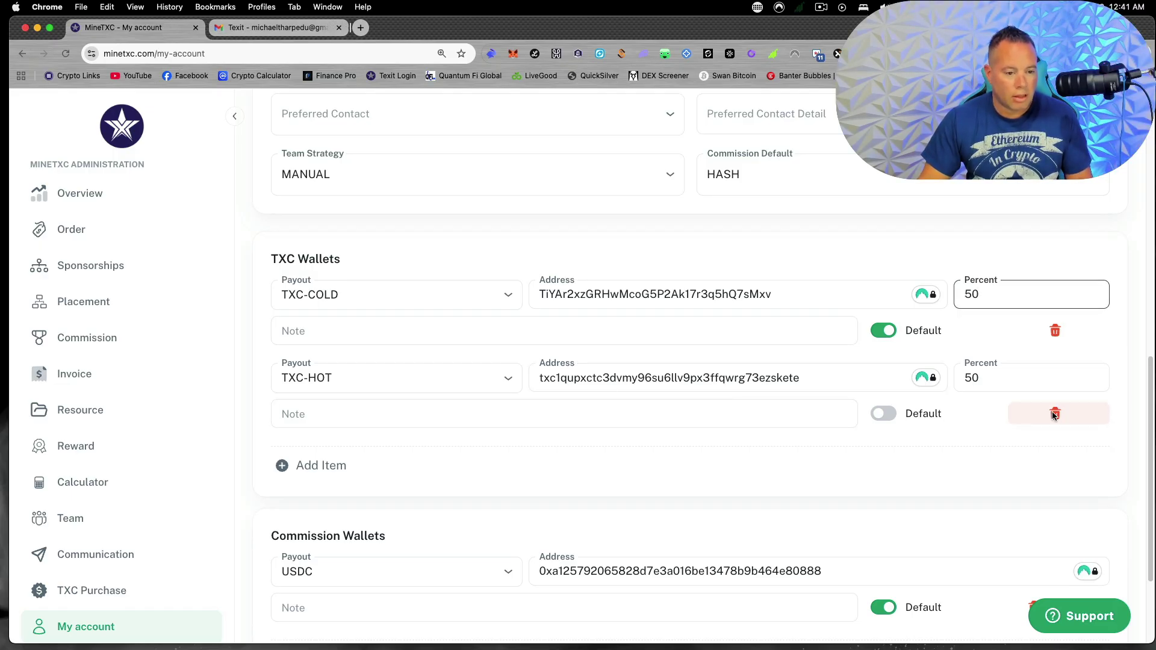
{"action": "scroll", "coordinate": [696, 445], "scroll_direction": "down", "scroll_amount": 2}
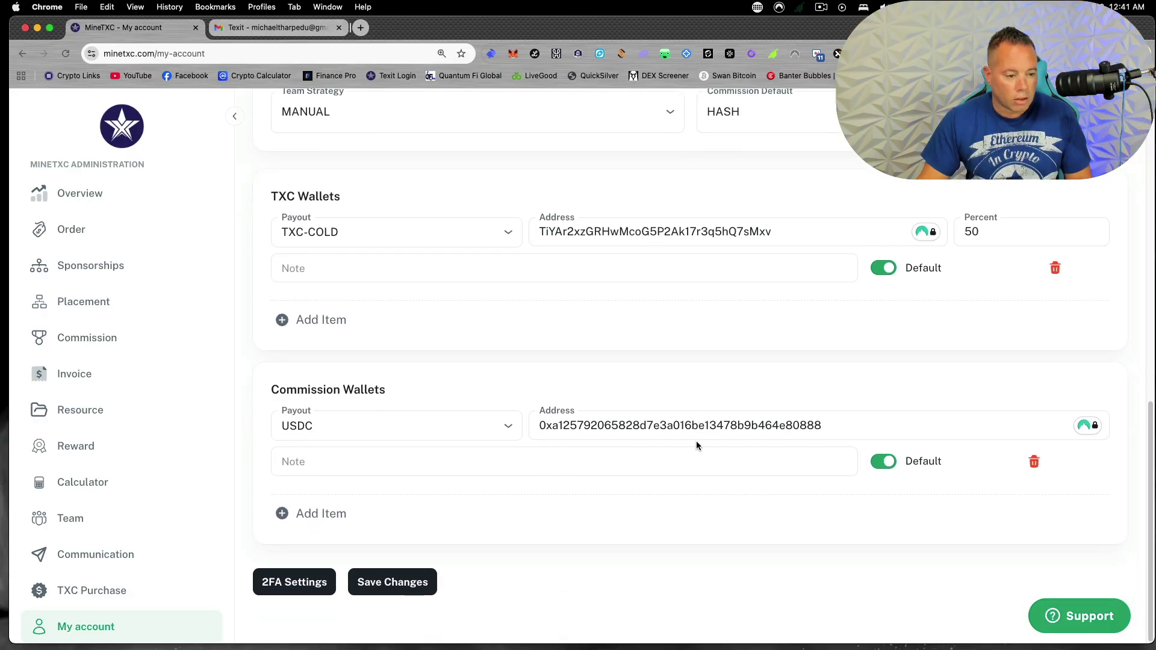
{"action": "scroll", "coordinate": [696, 445], "scroll_direction": "up", "scroll_amount": 3}
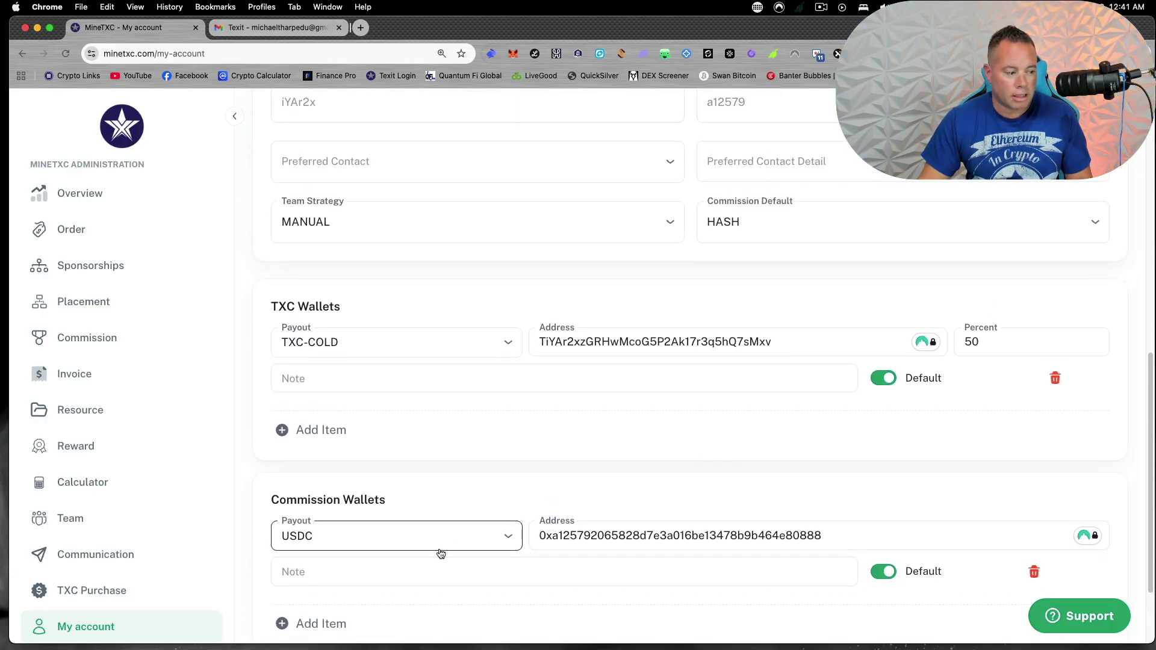
{"action": "left_click", "coordinate": [471, 541]}
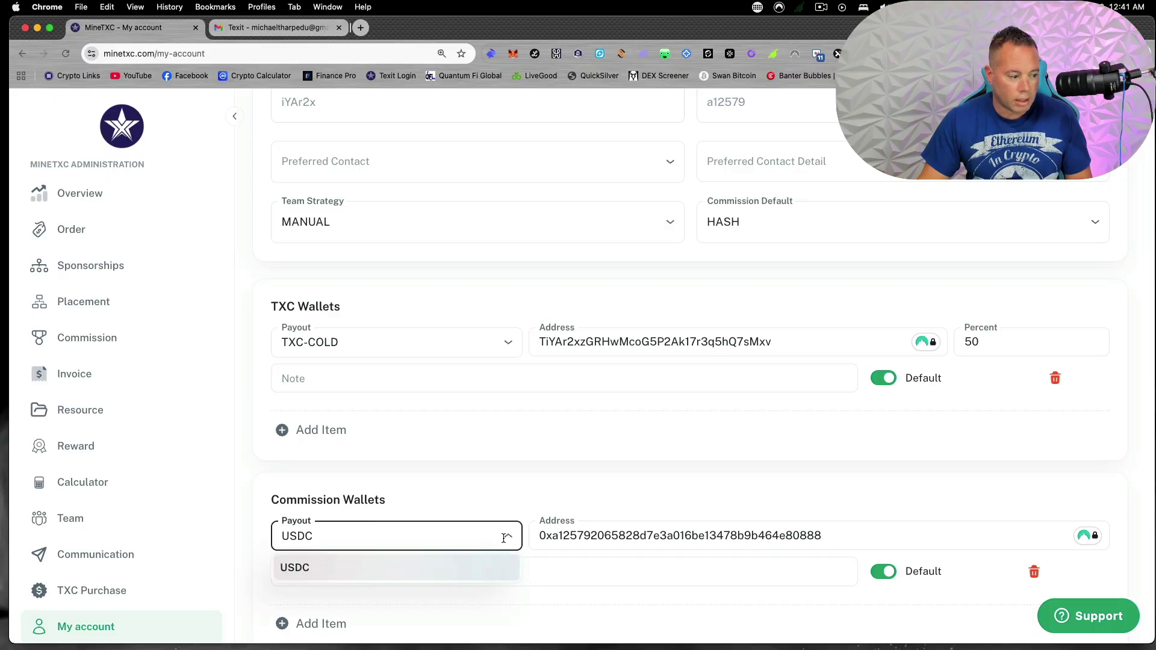
{"action": "left_click", "coordinate": [385, 573]}
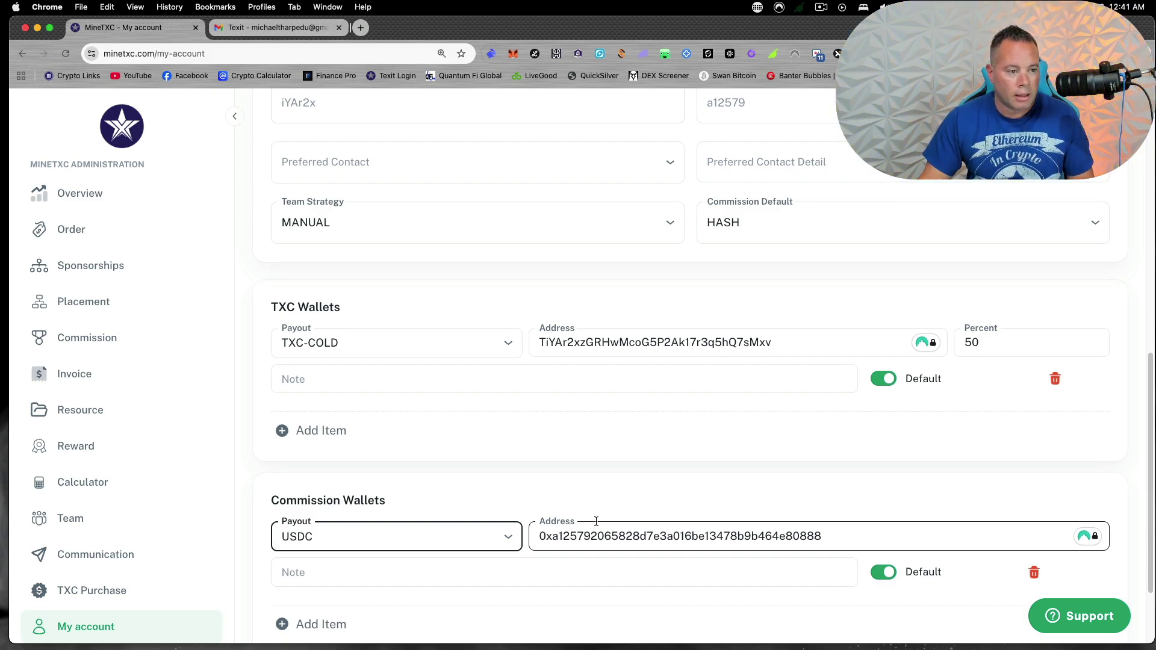
{"action": "scroll", "coordinate": [599, 521], "scroll_direction": "up", "scroll_amount": 2}
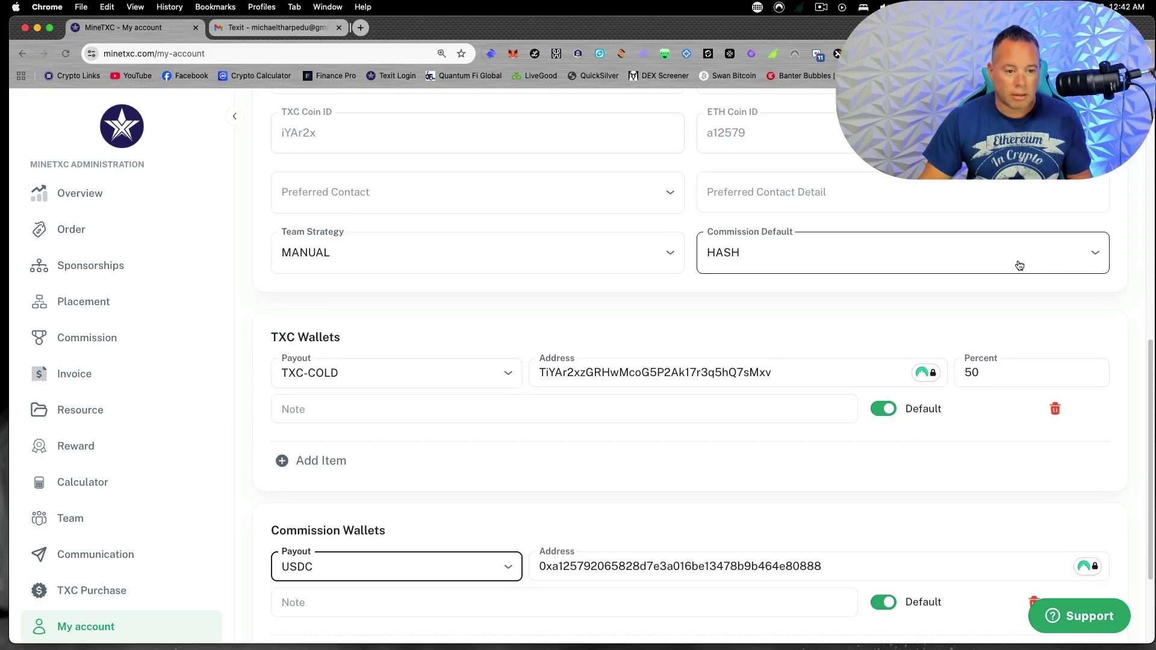
{"action": "left_click", "coordinate": [1079, 262]}
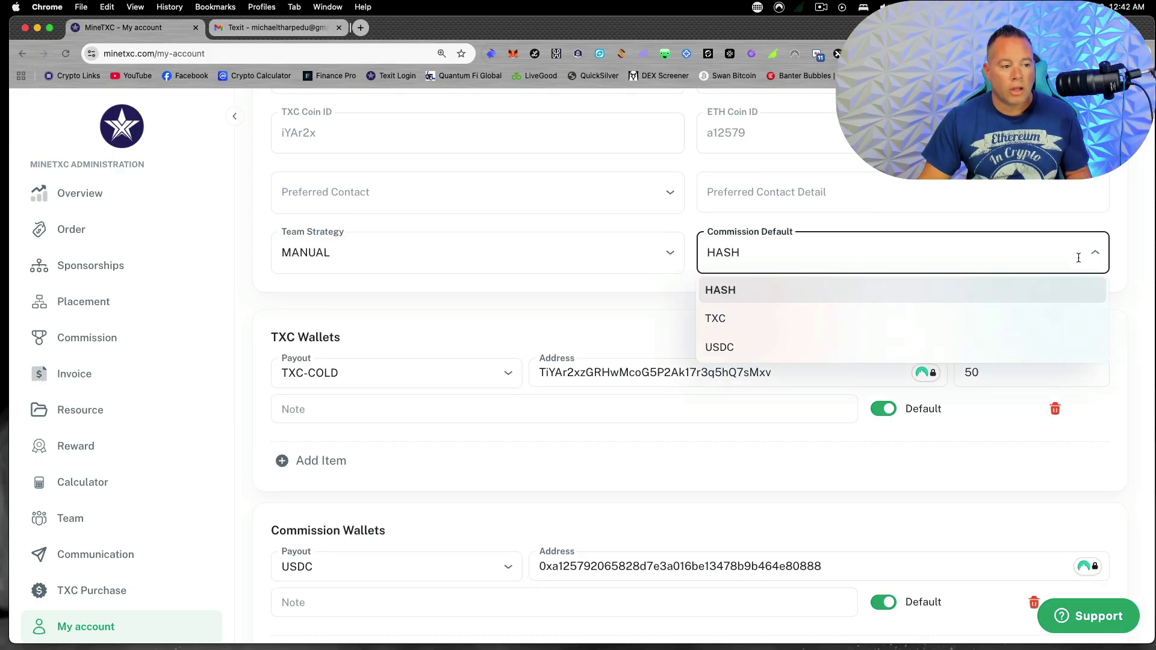
{"action": "left_click", "coordinate": [756, 345]}
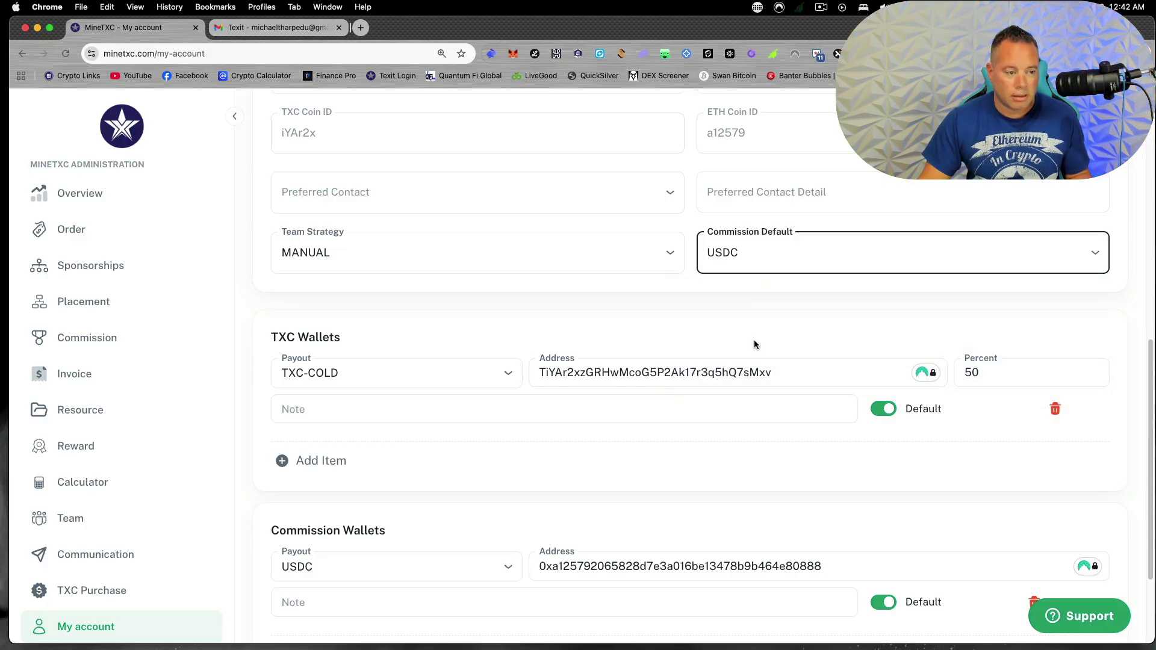
{"action": "left_click", "coordinate": [1088, 255]}
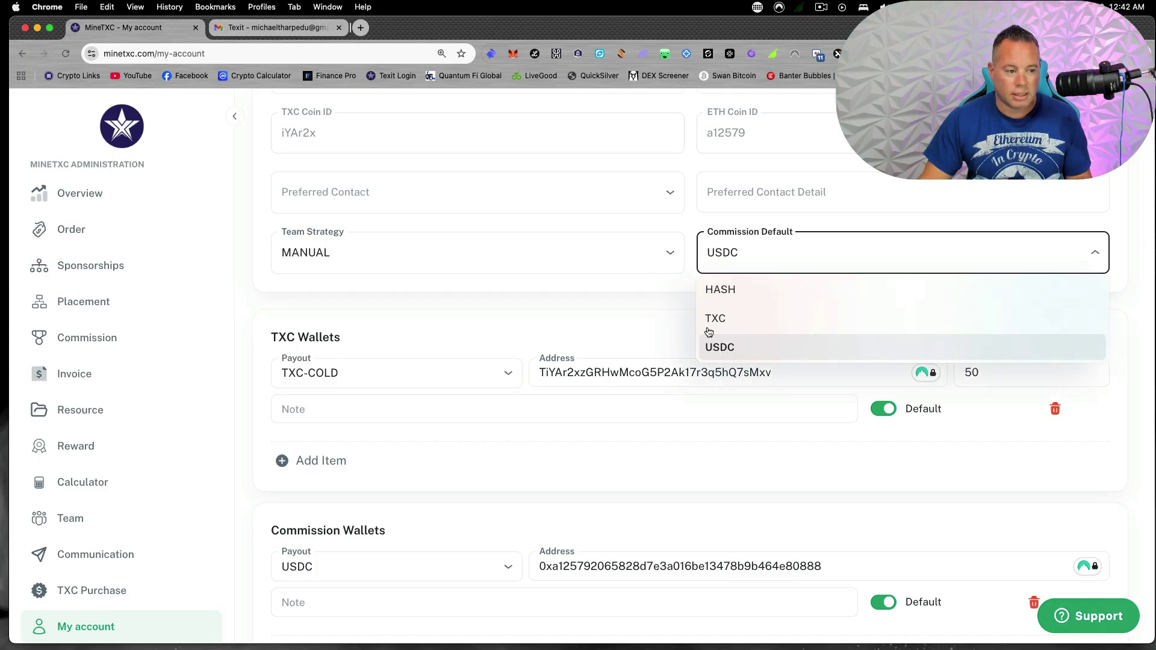
{"action": "left_click", "coordinate": [749, 328]}
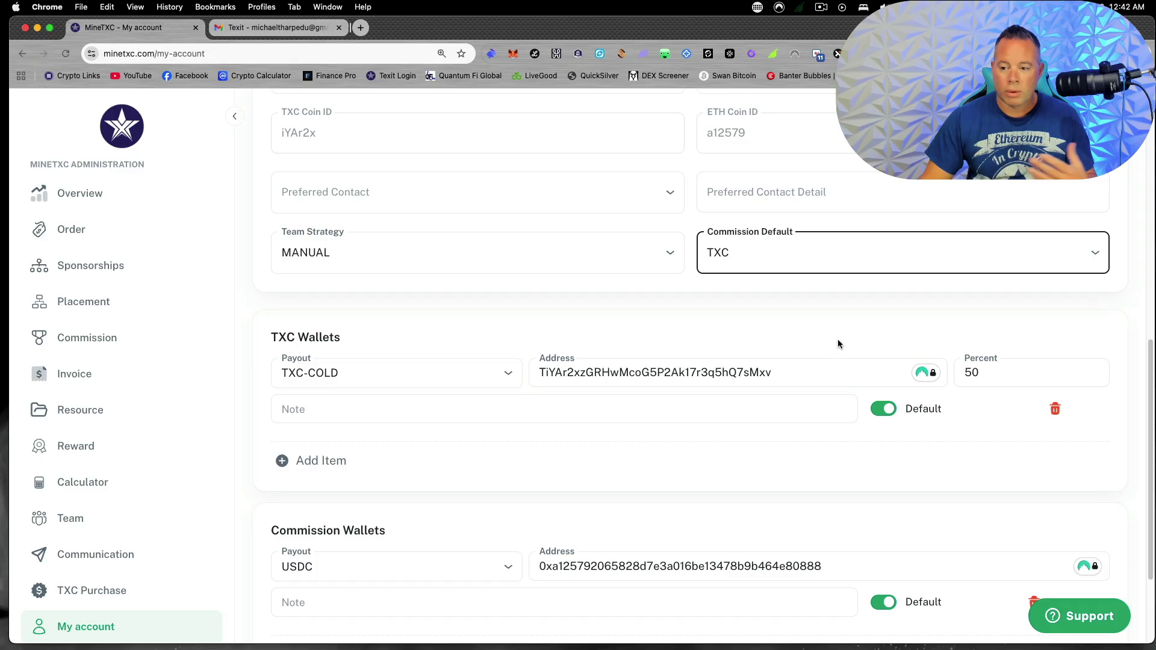
{"action": "left_click", "coordinate": [1089, 252]}
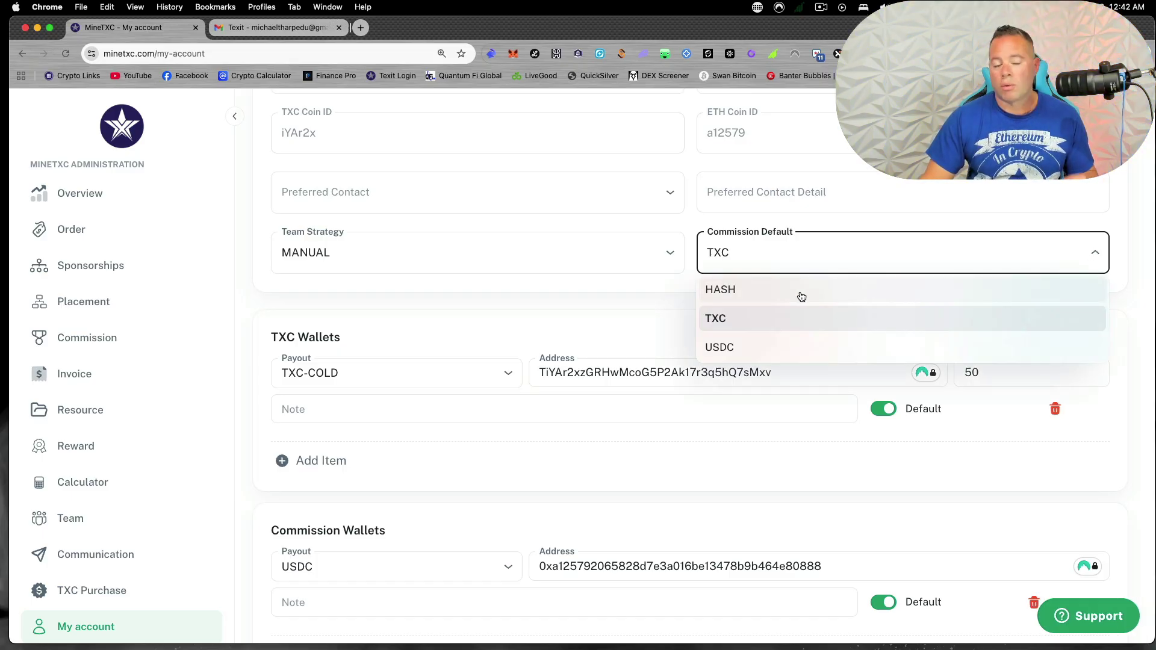
{"action": "left_click", "coordinate": [800, 295]}
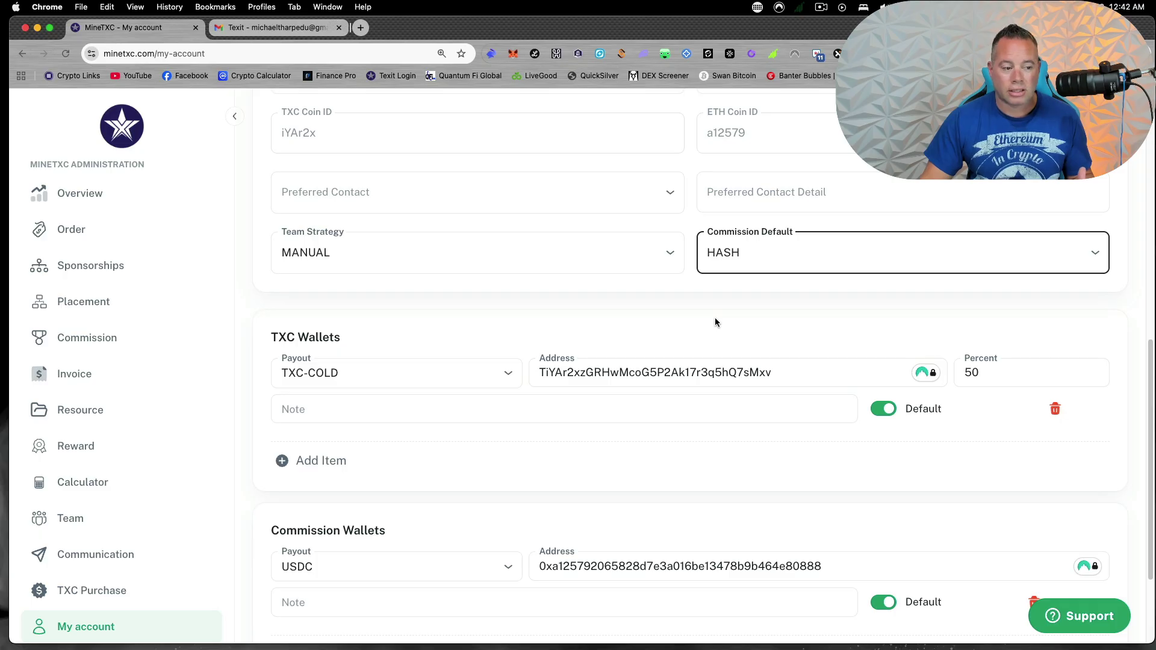